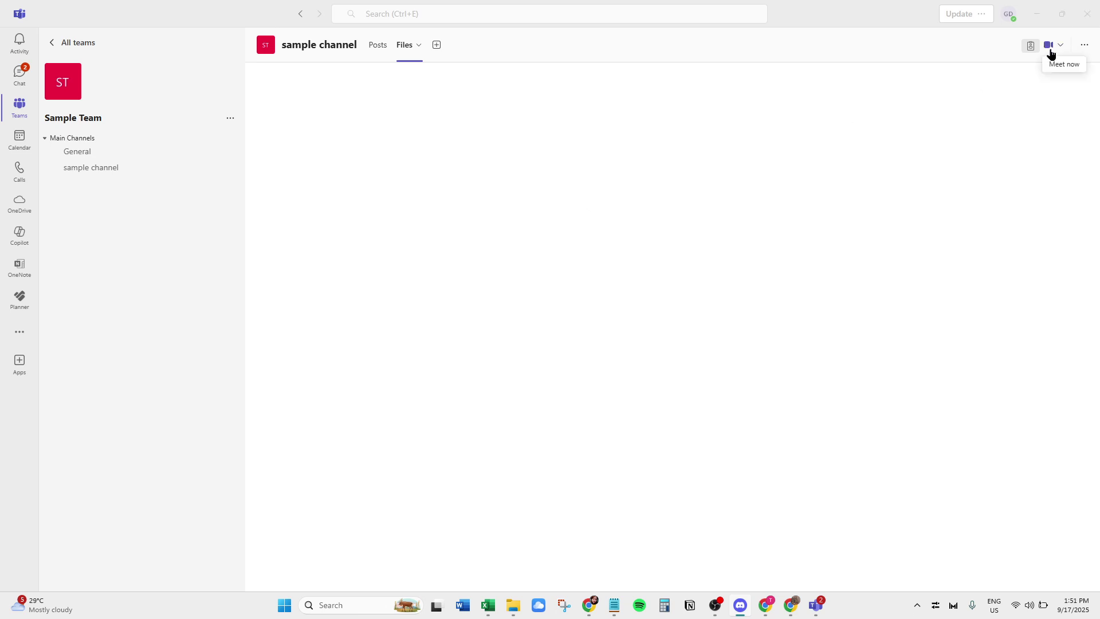
# Step: Start an instant Meet now meeting in the channel and join with the camera off
pyautogui.click(1051, 53)
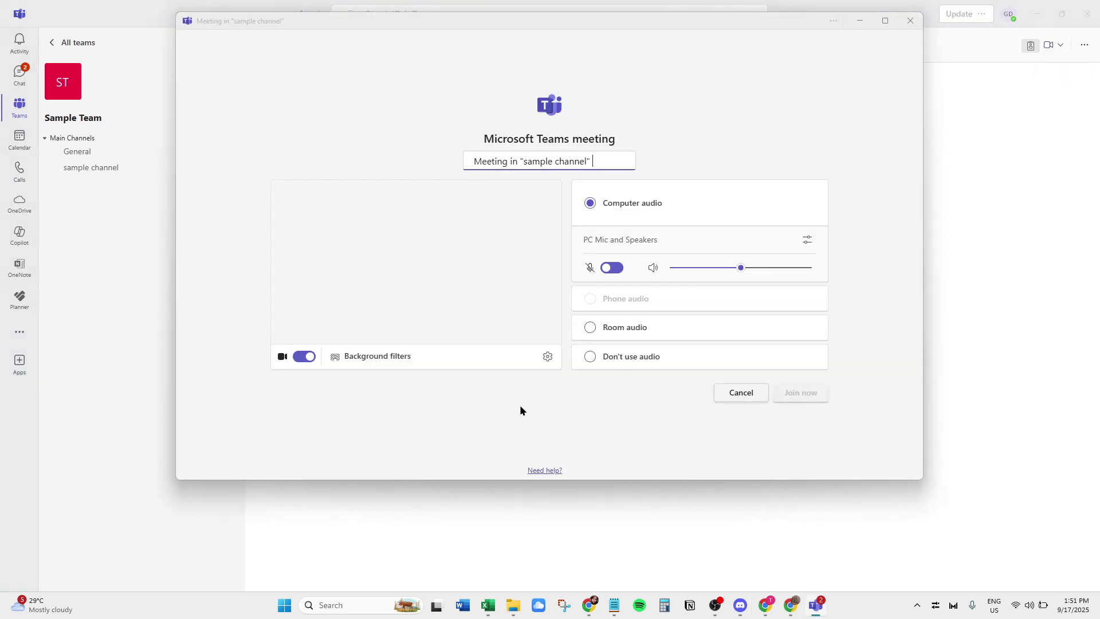
pyautogui.click(304, 356)
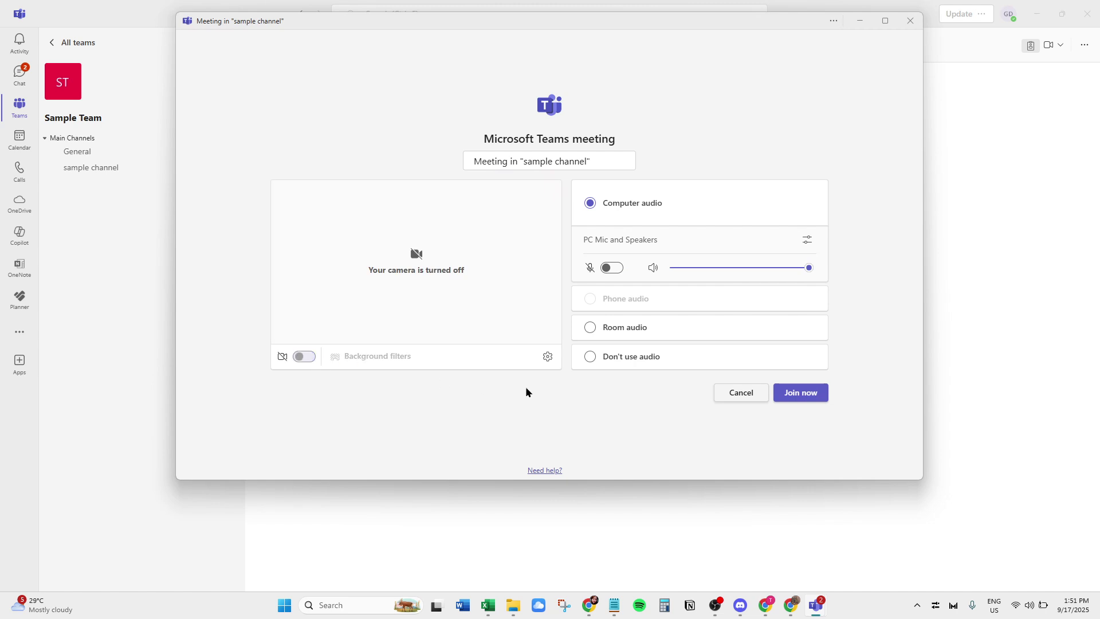
pyautogui.click(795, 397)
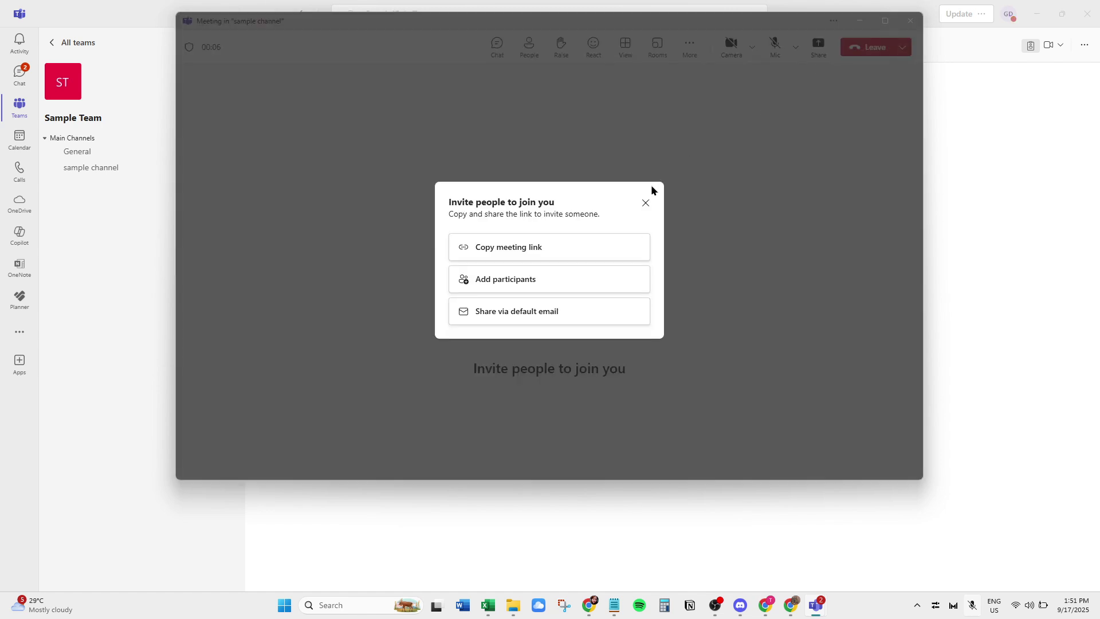
# Step: Dismiss the invite prompt, maximize the meeting window, and show the breakout Rooms setup
pyautogui.click(644, 204)
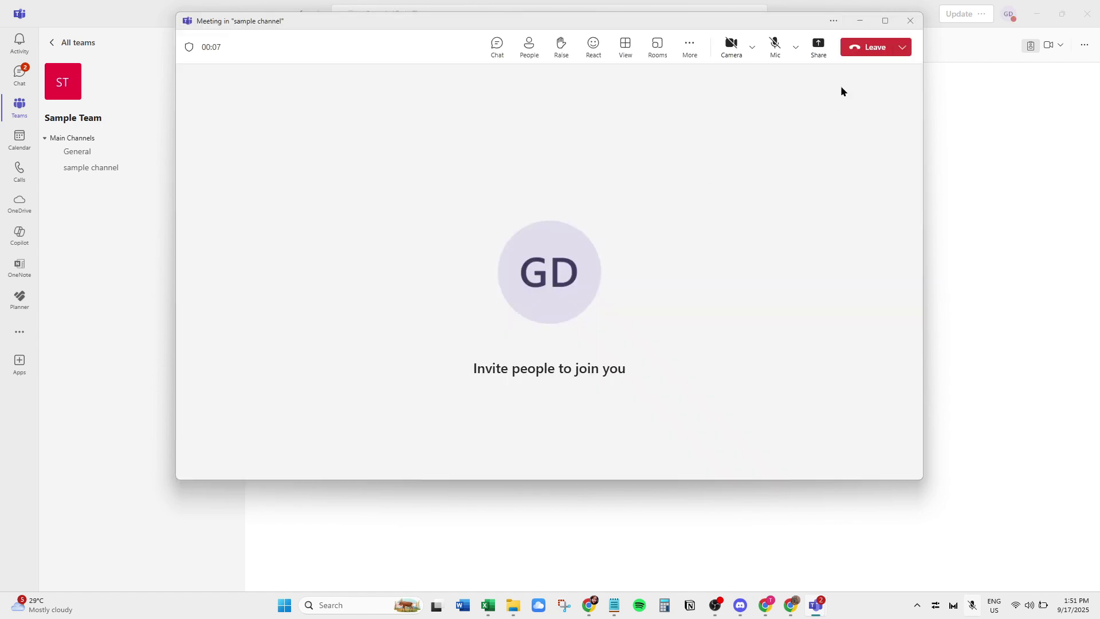
pyautogui.click(877, 22)
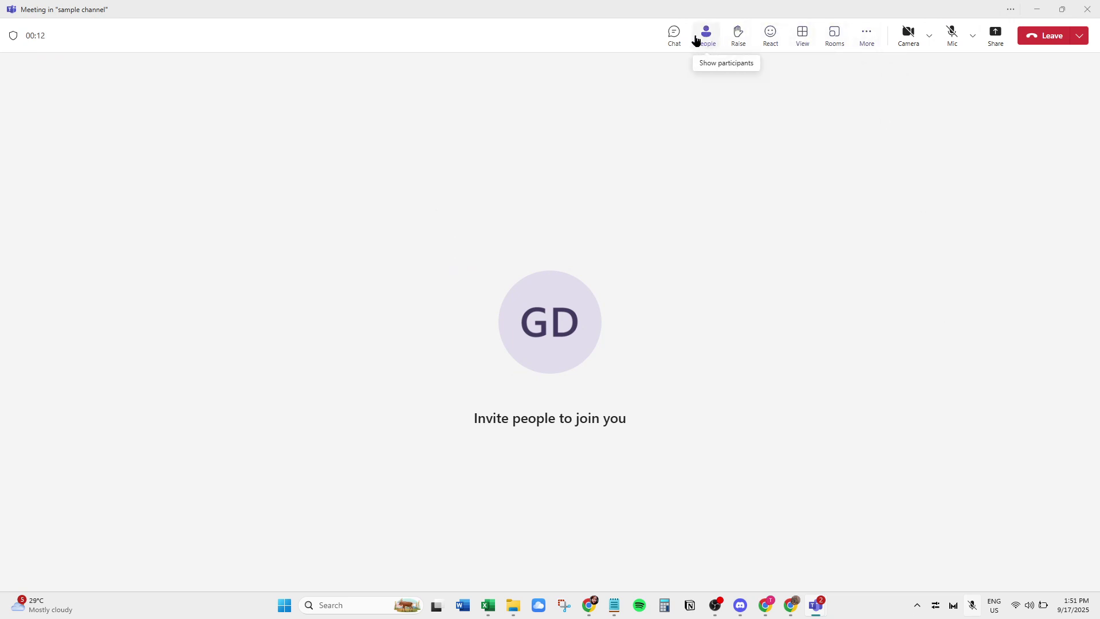
pyautogui.click(834, 36)
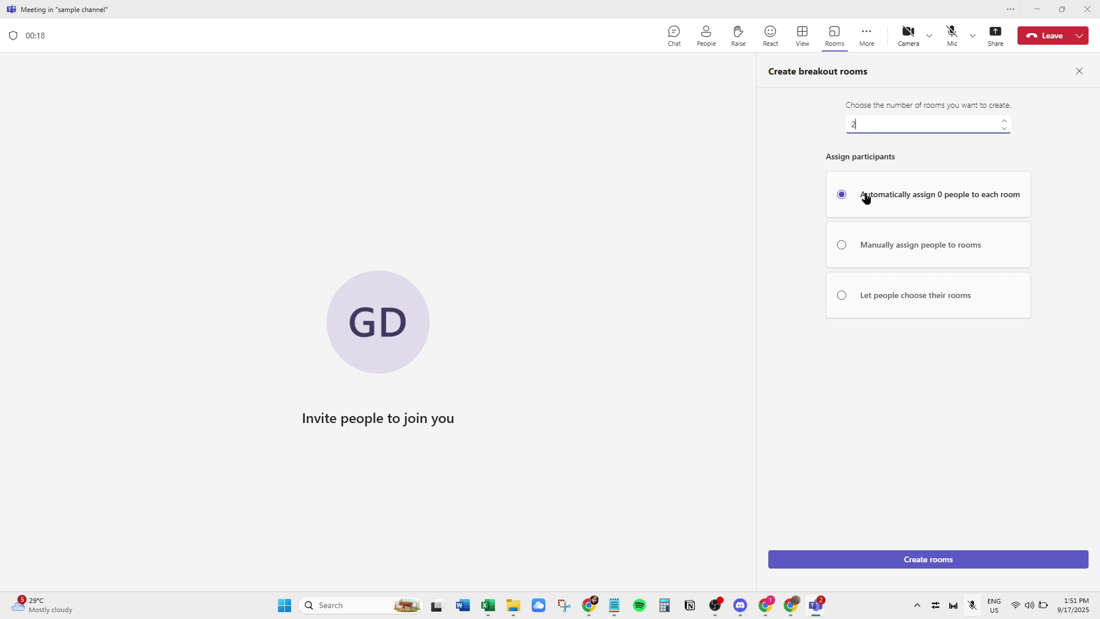
# Step: Set the number of breakout rooms to 4
pyautogui.click(1004, 121)
pyautogui.click(1005, 122)
pyautogui.click(1005, 128)
pyautogui.click(1004, 128)
pyautogui.click(1004, 129)
pyautogui.click(1005, 123)
pyautogui.click(1006, 122)
# Step: Select 'Let people choose their rooms' and create the four rooms
pyautogui.click(874, 248)
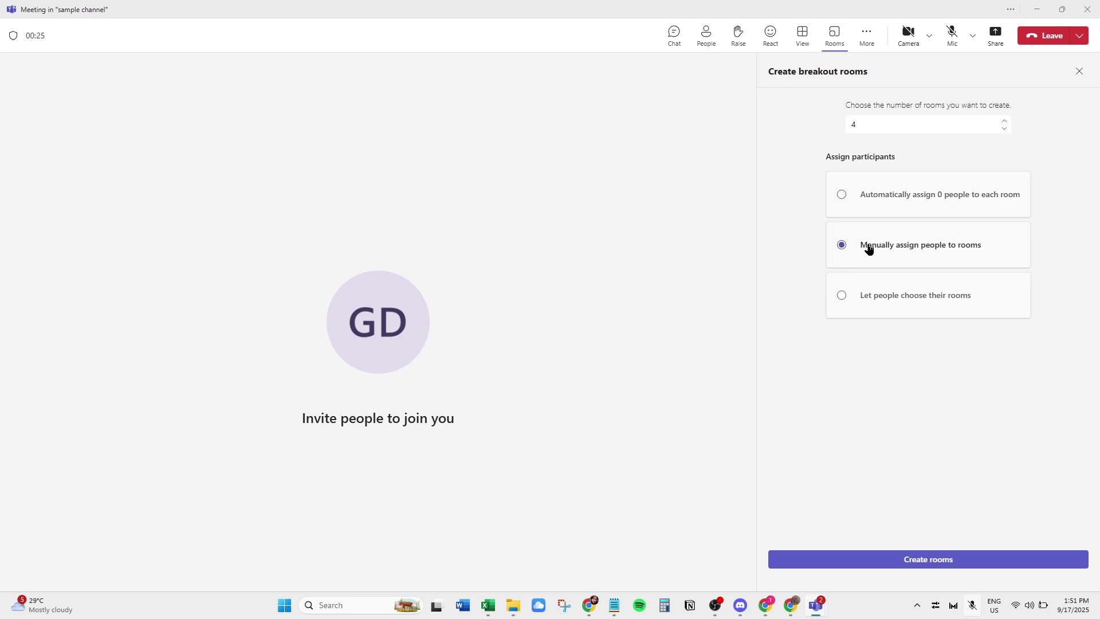
pyautogui.click(872, 302)
pyautogui.click(887, 243)
pyautogui.click(886, 196)
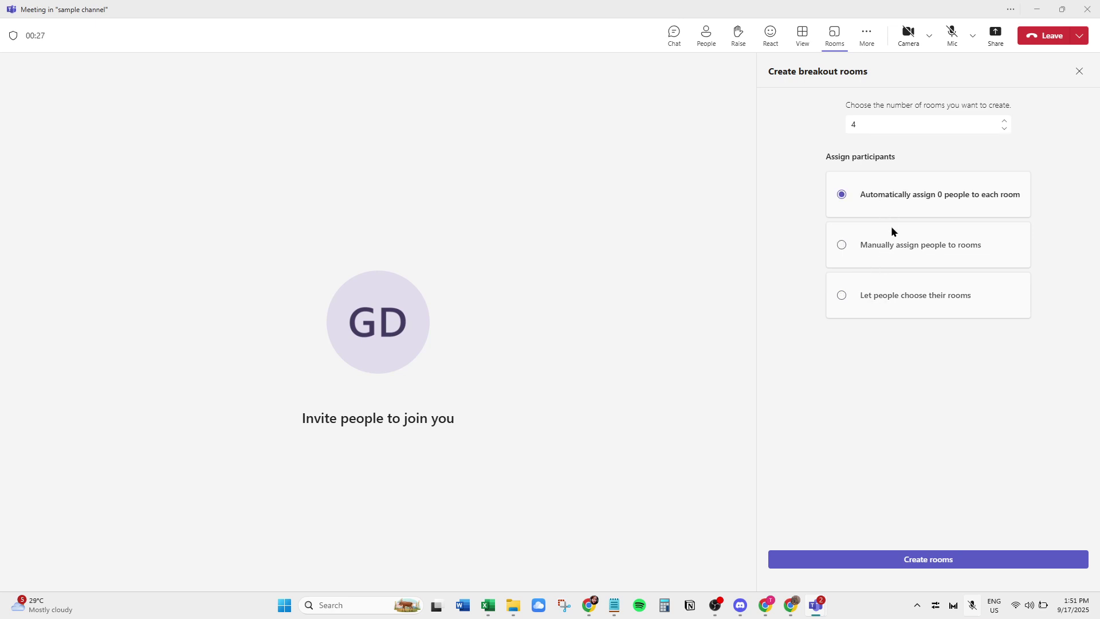
pyautogui.click(892, 303)
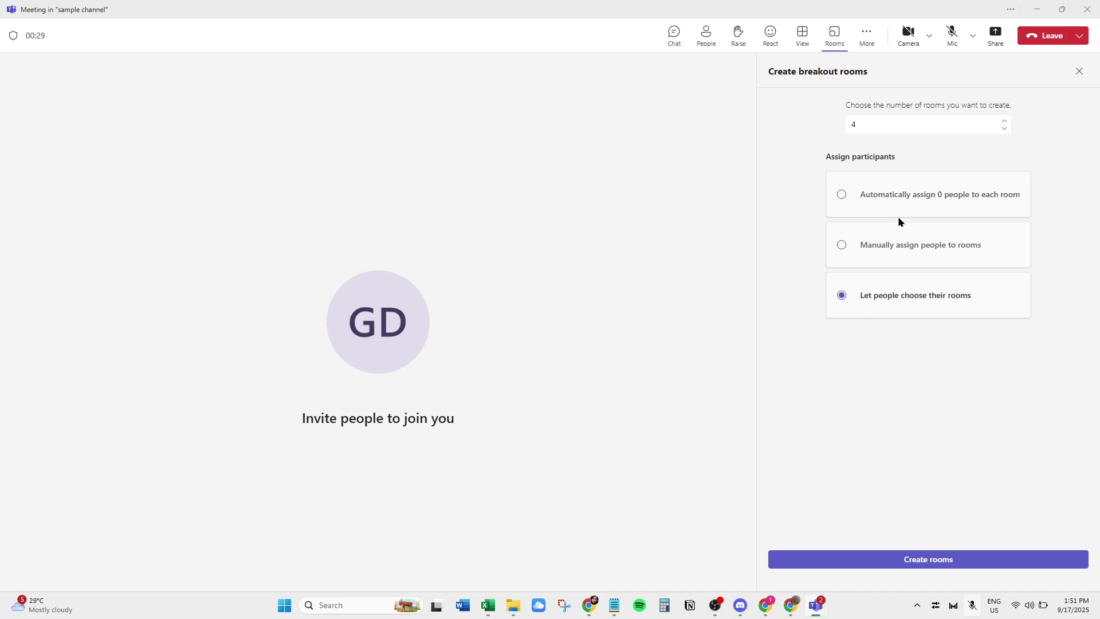
pyautogui.click(898, 199)
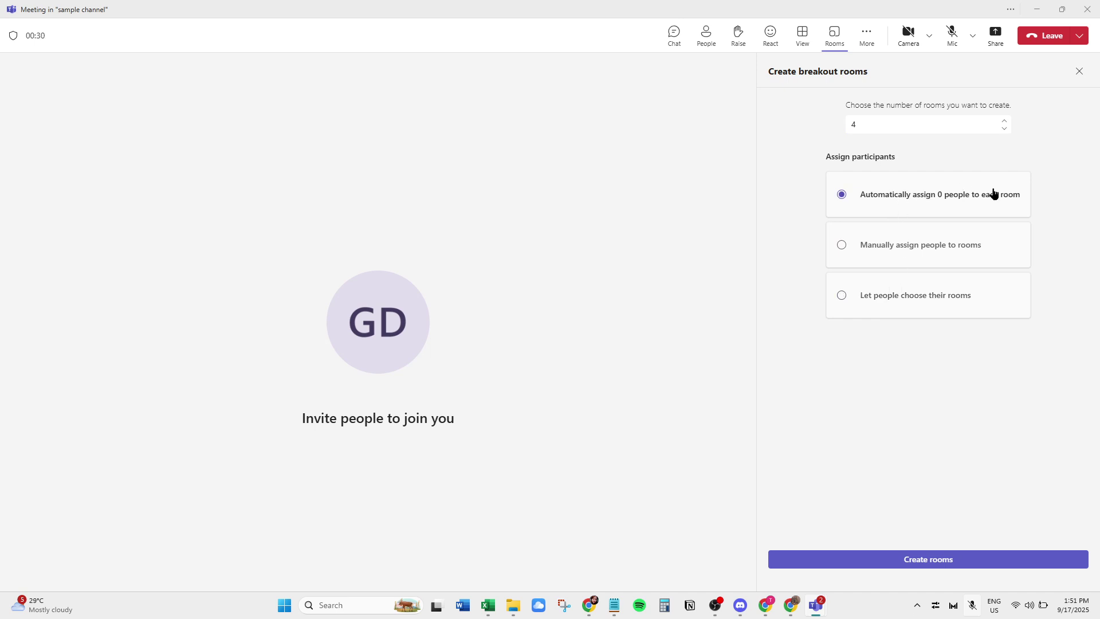
pyautogui.click(950, 308)
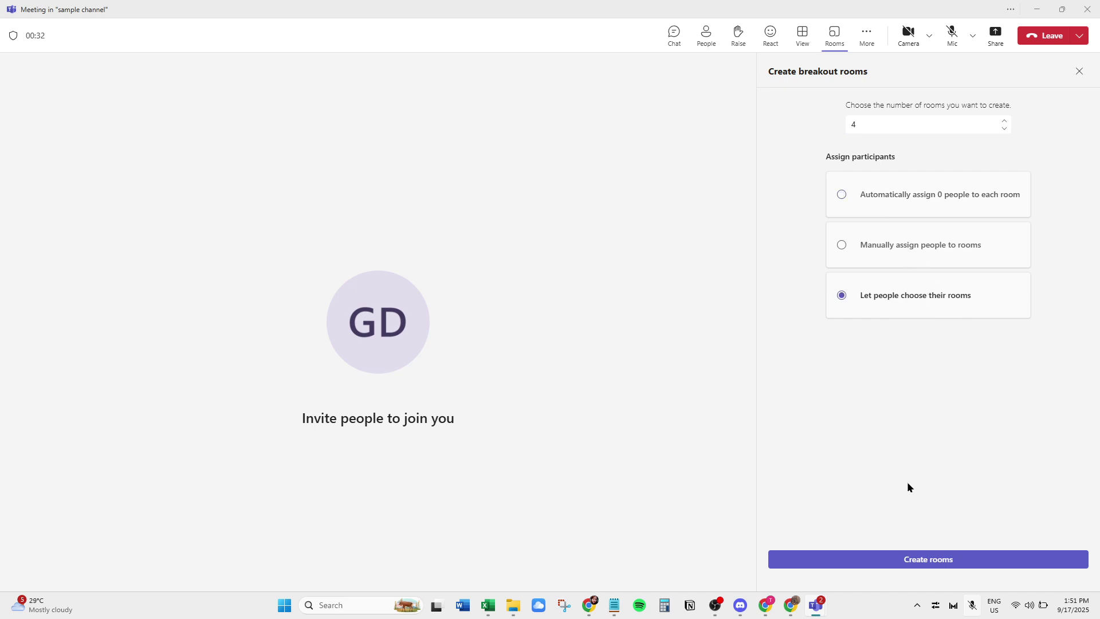
pyautogui.click(906, 564)
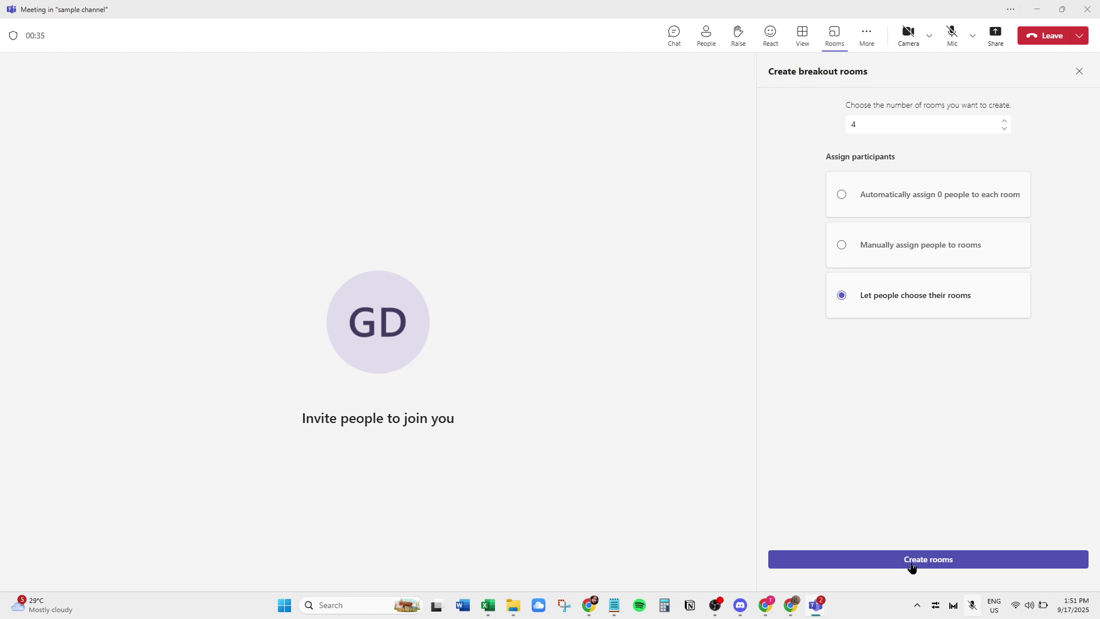
# Step: Confirm creation of Room 1 through Room 4 and check Room 1's actions menu
pyautogui.click(942, 565)
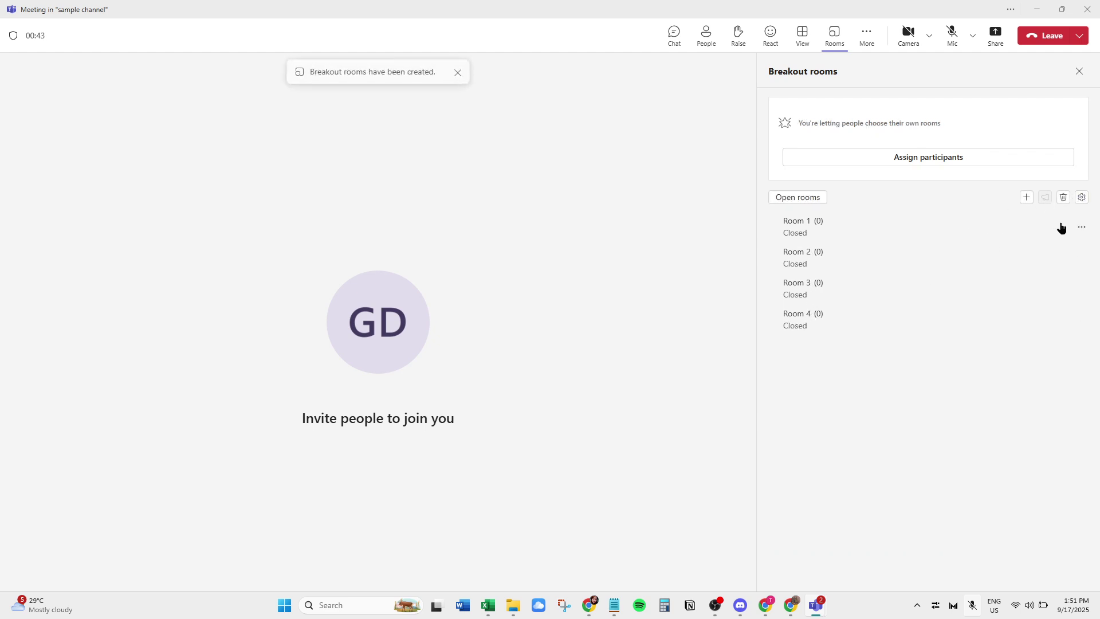
pyautogui.click(1083, 228)
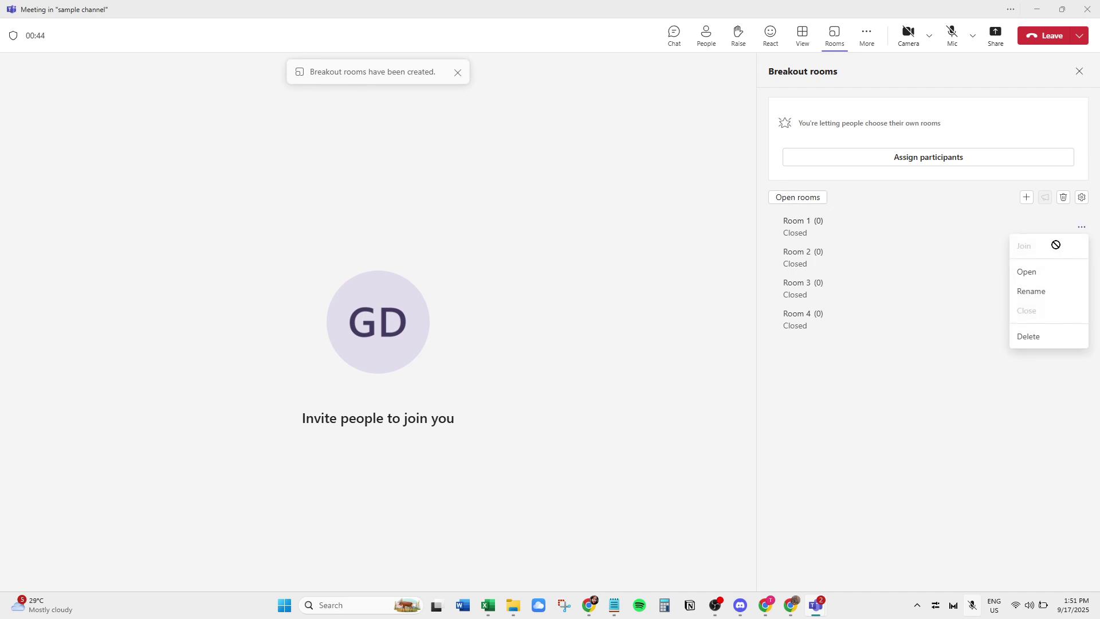
pyautogui.click(1082, 227)
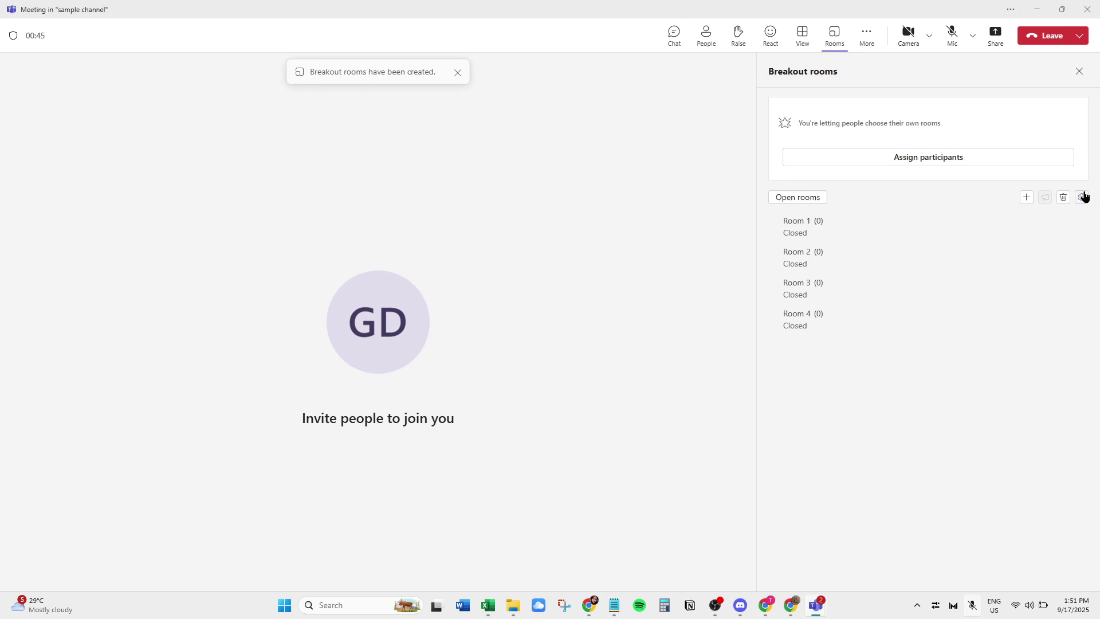
# Step: Turn on a 15-minute breakout room time limit, toggle the presenters option, and save
pyautogui.click(1084, 197)
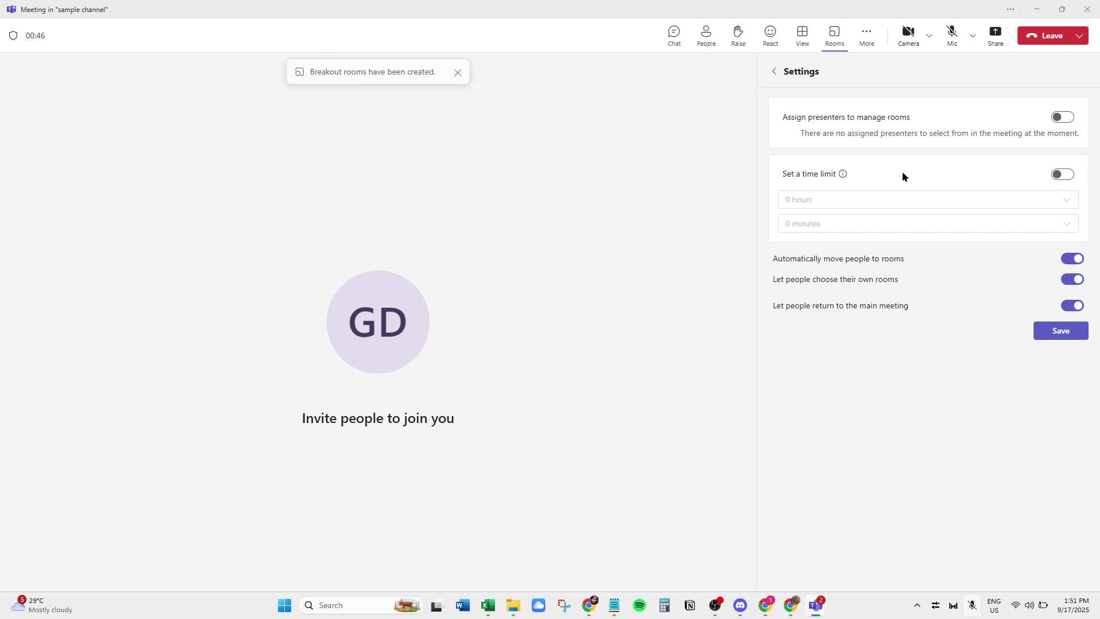
pyautogui.click(1063, 175)
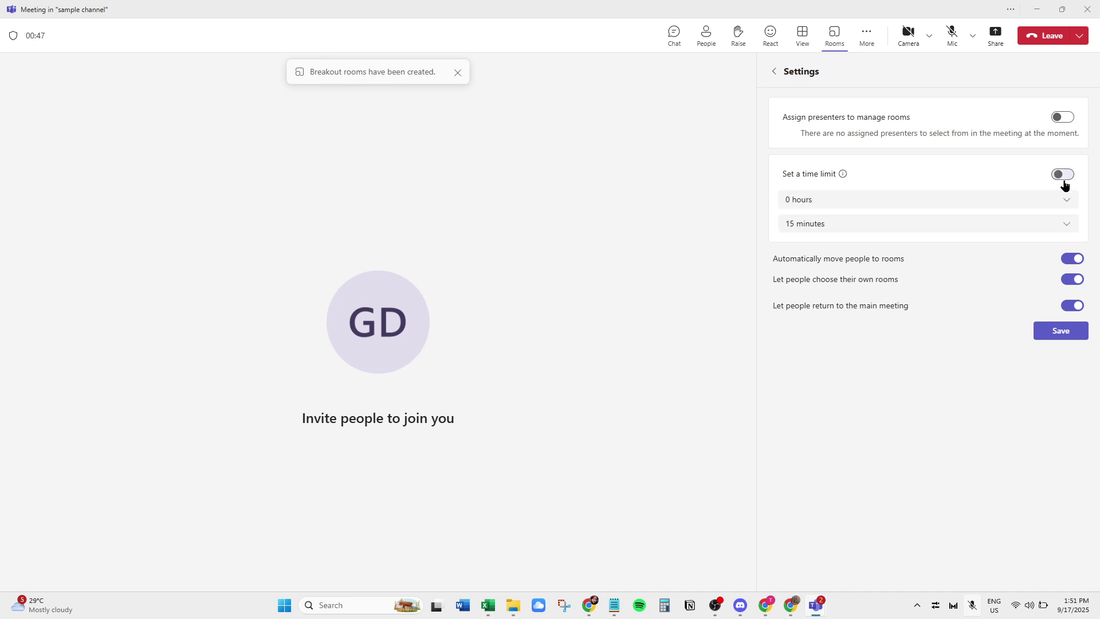
pyautogui.click(1064, 178)
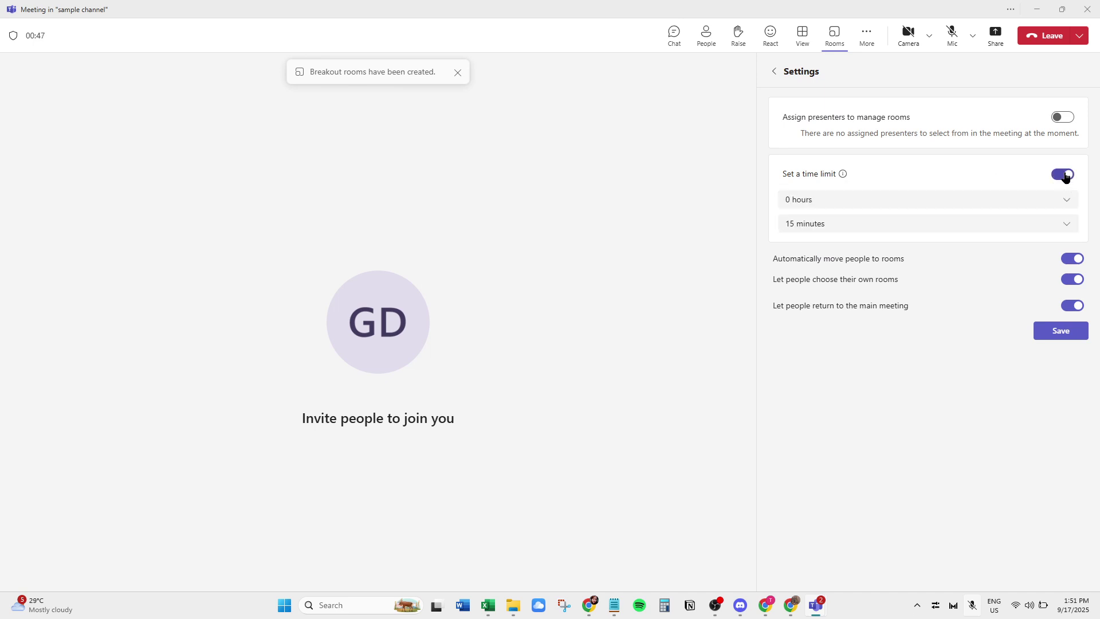
pyautogui.click(1065, 120)
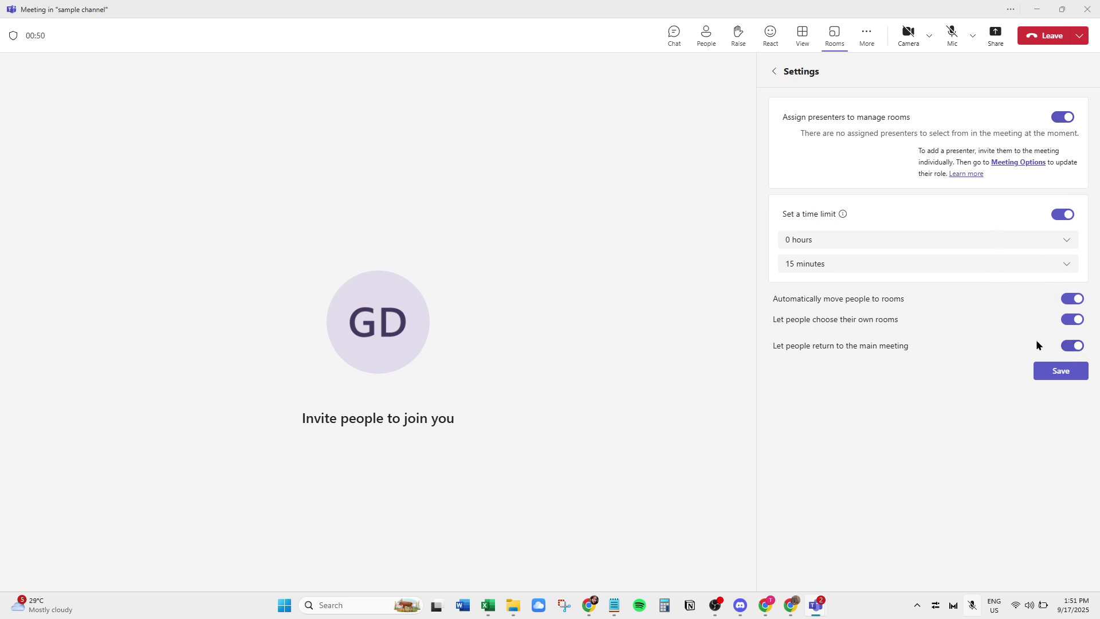
pyautogui.click(1066, 369)
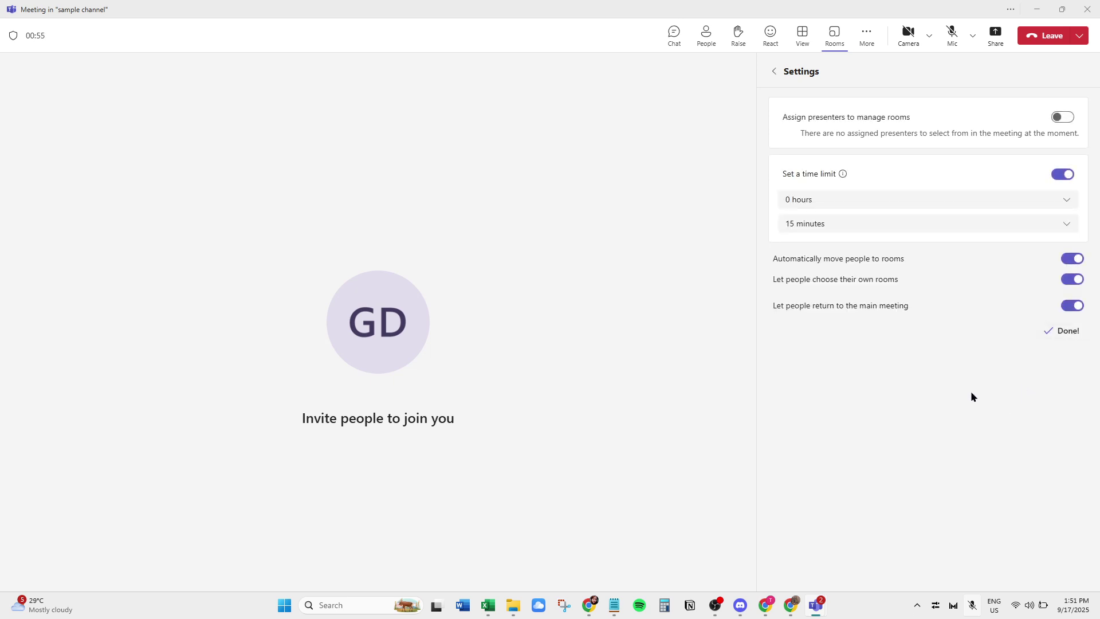
# Step: Go back to the breakout rooms list and open all four rooms
pyautogui.click(772, 72)
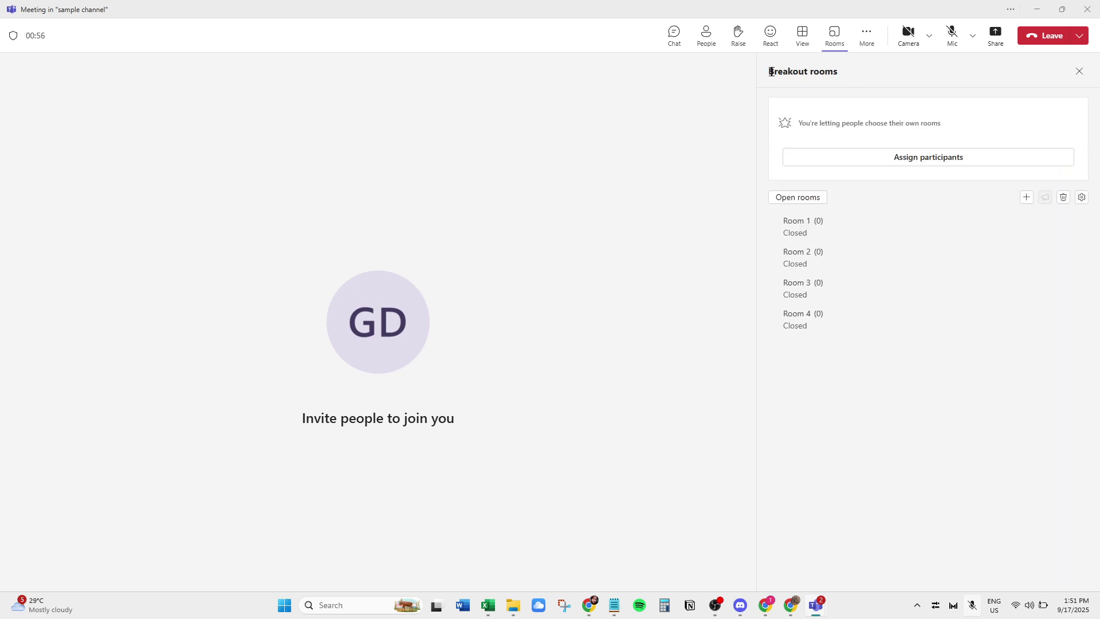
pyautogui.click(807, 197)
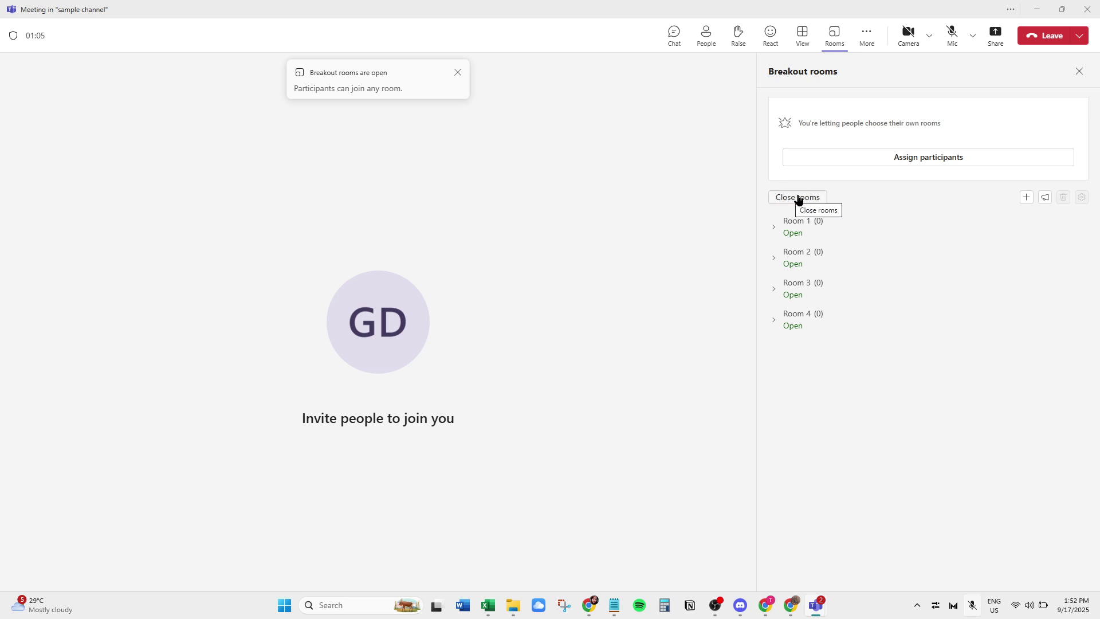
# Step: Close all four breakout rooms, returning participants to the main meeting
pyautogui.click(799, 197)
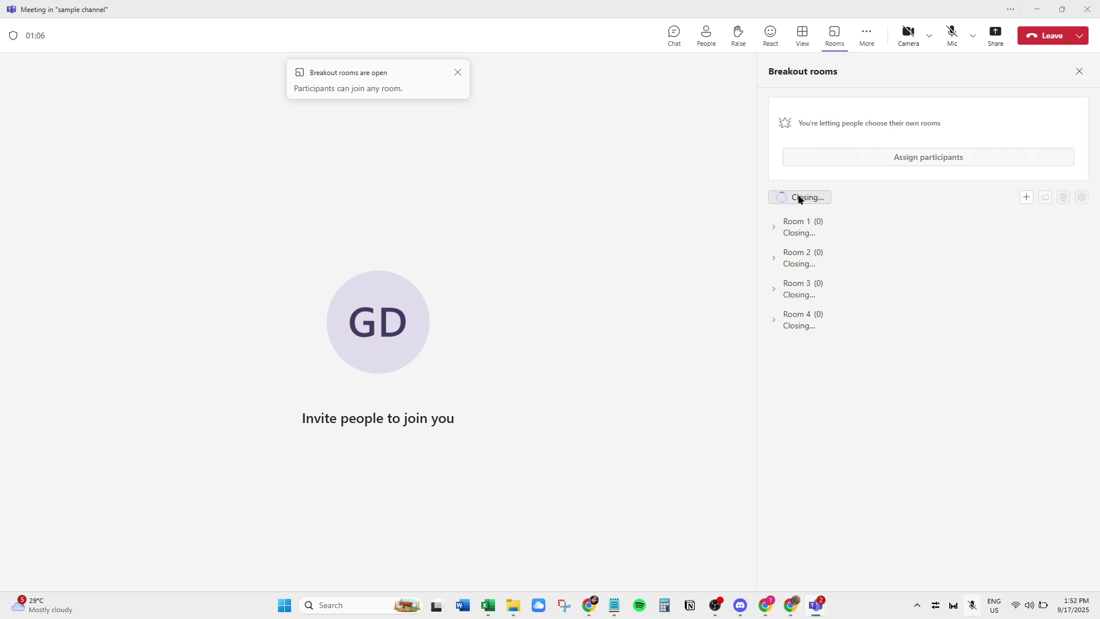